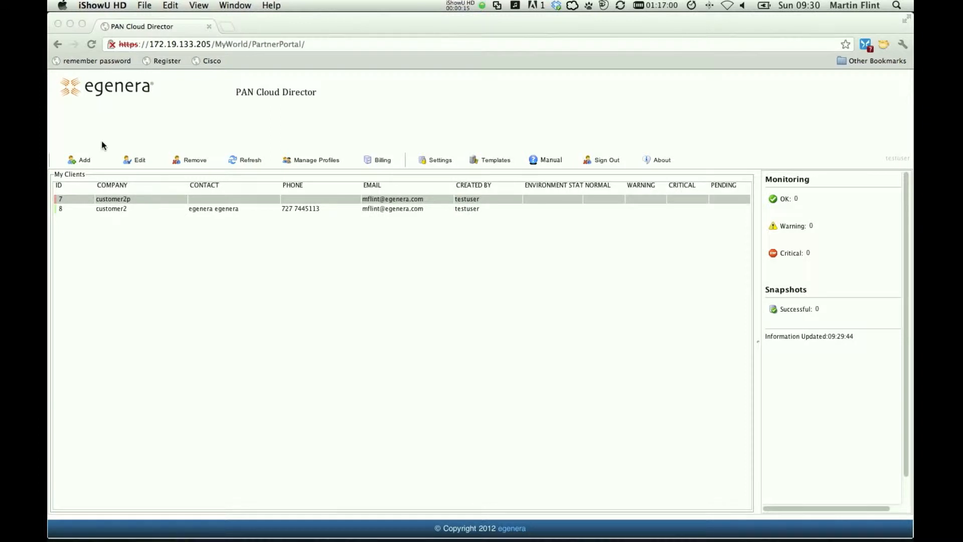
Open the world design for client customer2p and place one New PServer and two ESX Hosts on the map.
double_click(437, 200)
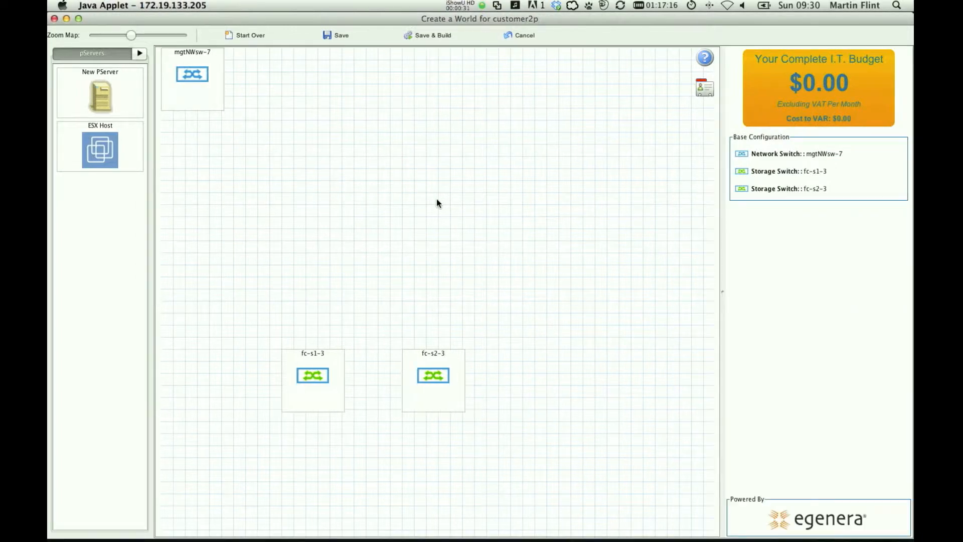
left_click_drag(107, 93, 573, 213)
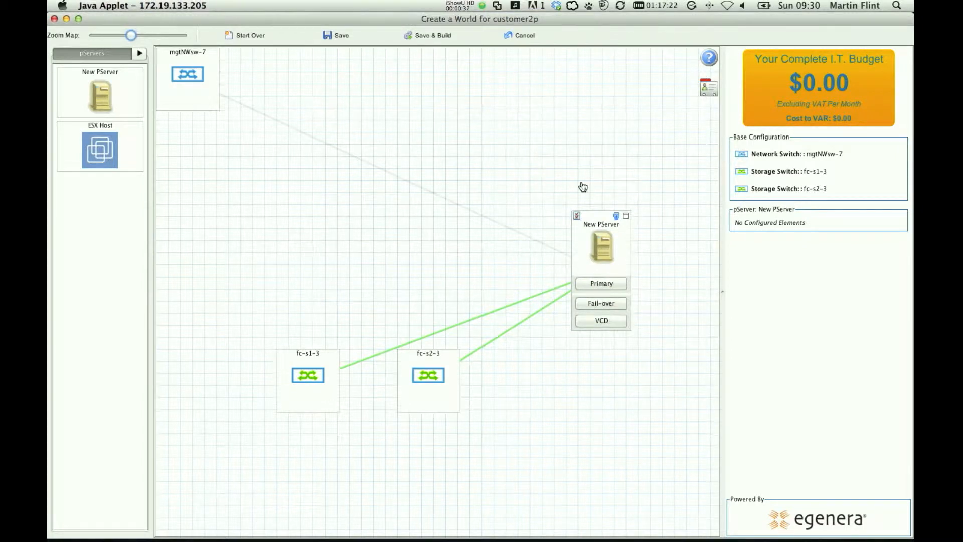
left_click_drag(593, 217, 578, 178)
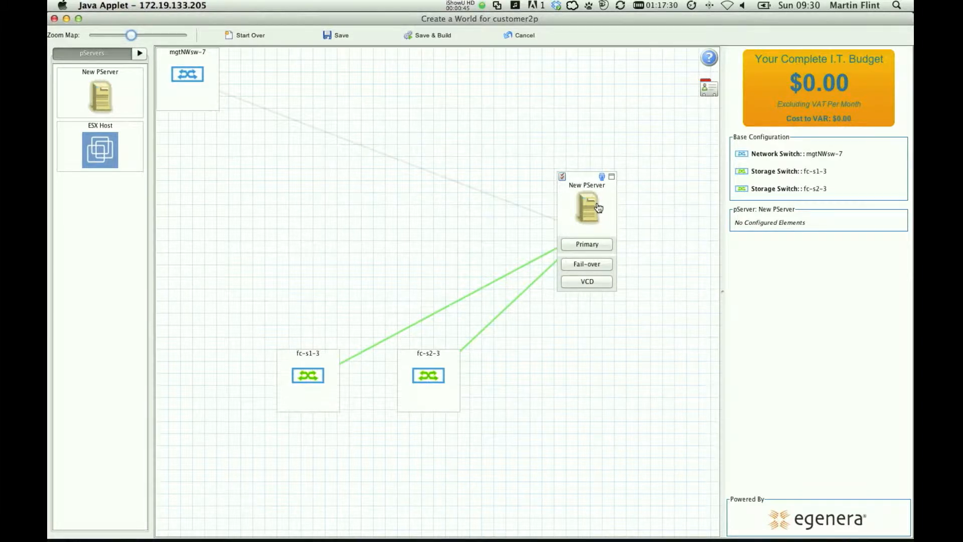
left_click_drag(100, 151, 370, 196)
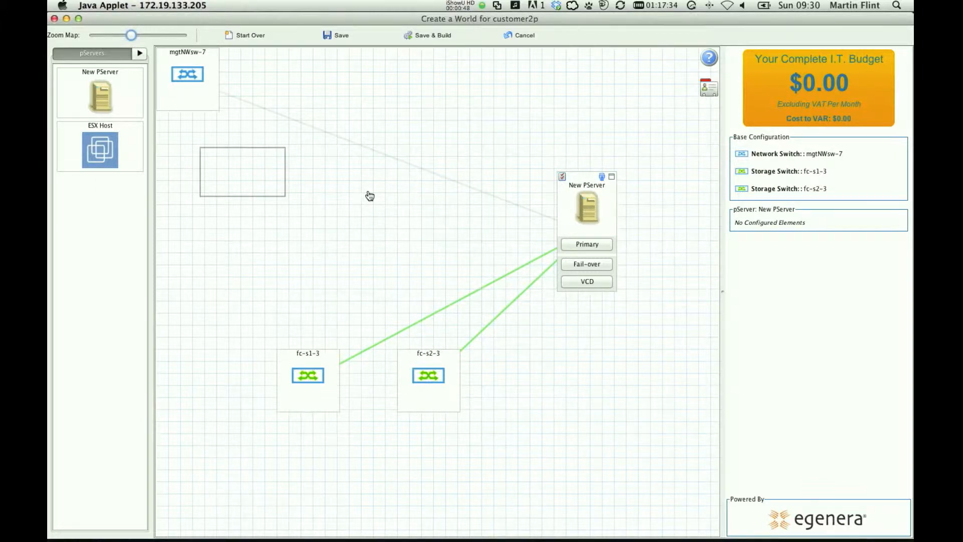
left_click_drag(130, 150, 197, 176)
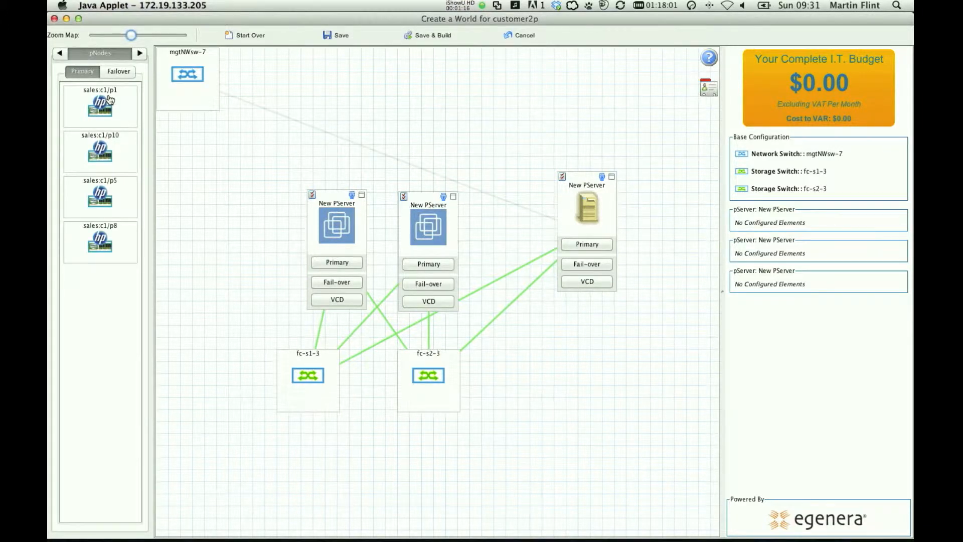
Assign primary pNodes sales:c1/p1 and sales:c1/p10 to the two ESX hosts and sales:c1/p5 to the standard pServer.
left_click_drag(101, 106, 341, 223)
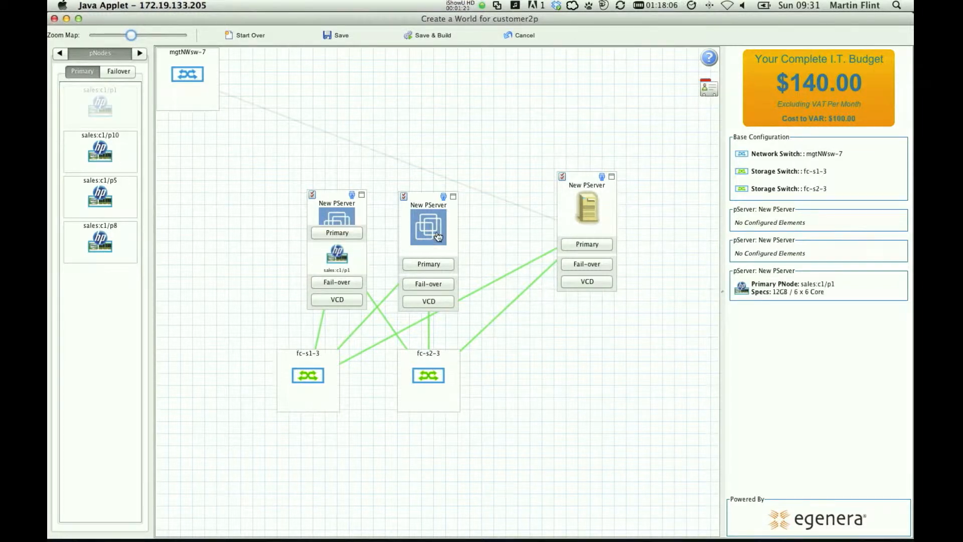
left_click_drag(101, 150, 439, 237)
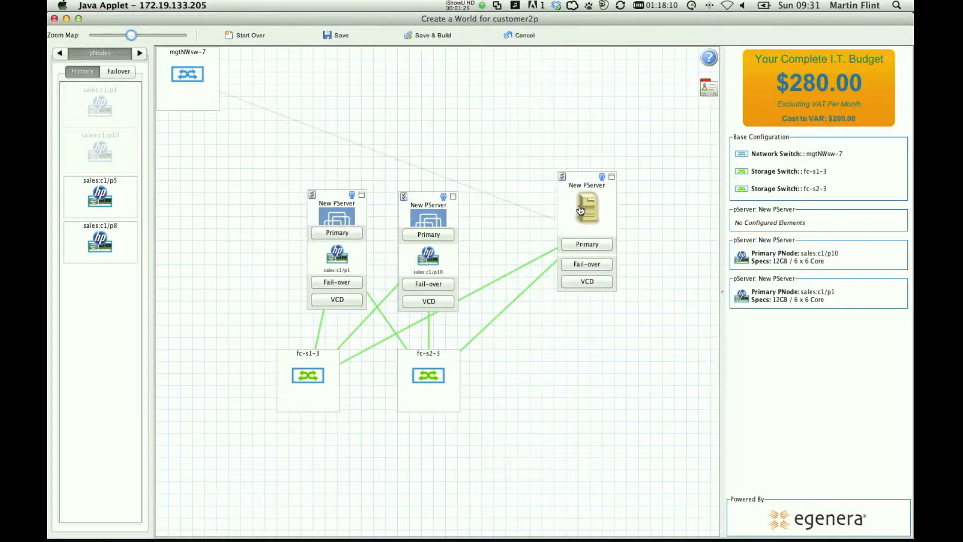
left_click_drag(581, 209, 581, 211)
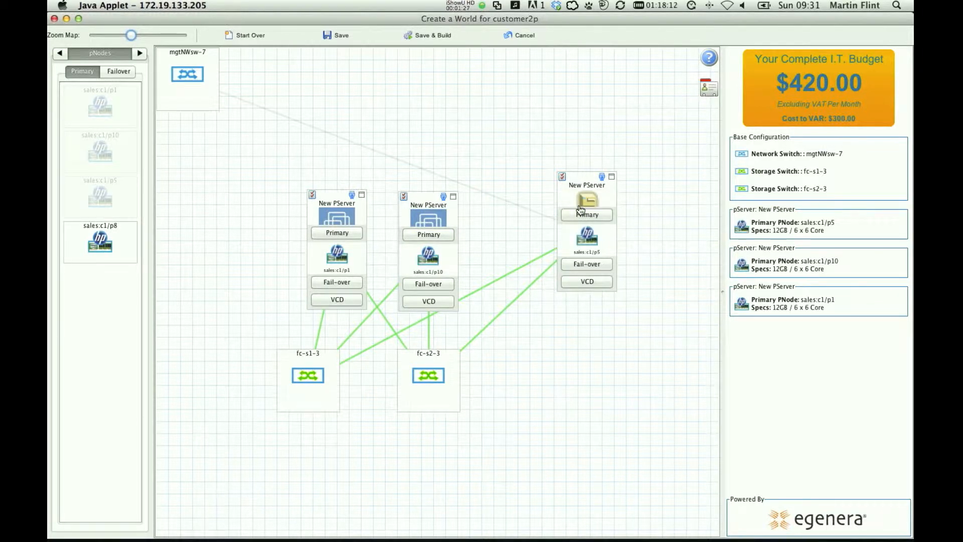
Create a local pool named LocalPool containing the sales:c1/p8 node.
left_click(140, 52)
left_click(140, 53)
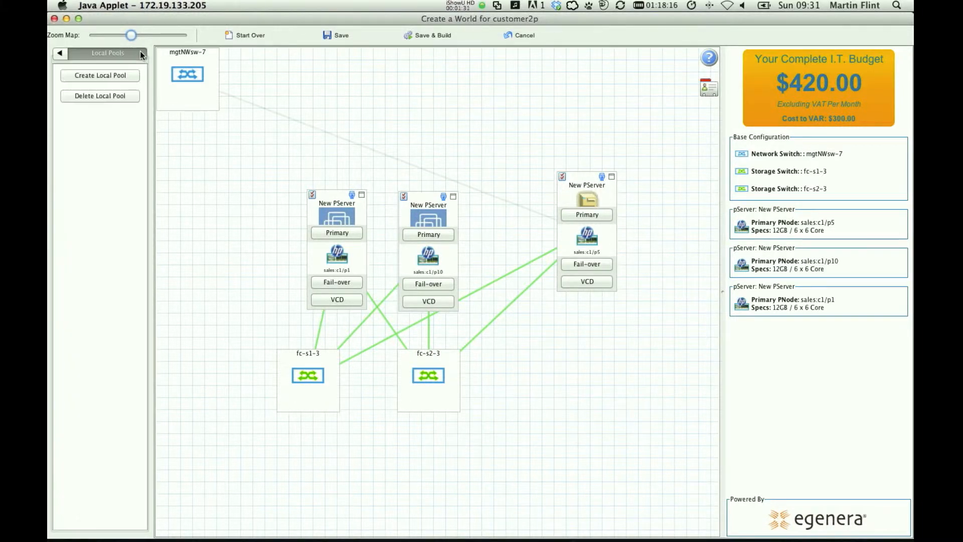
left_click(118, 75)
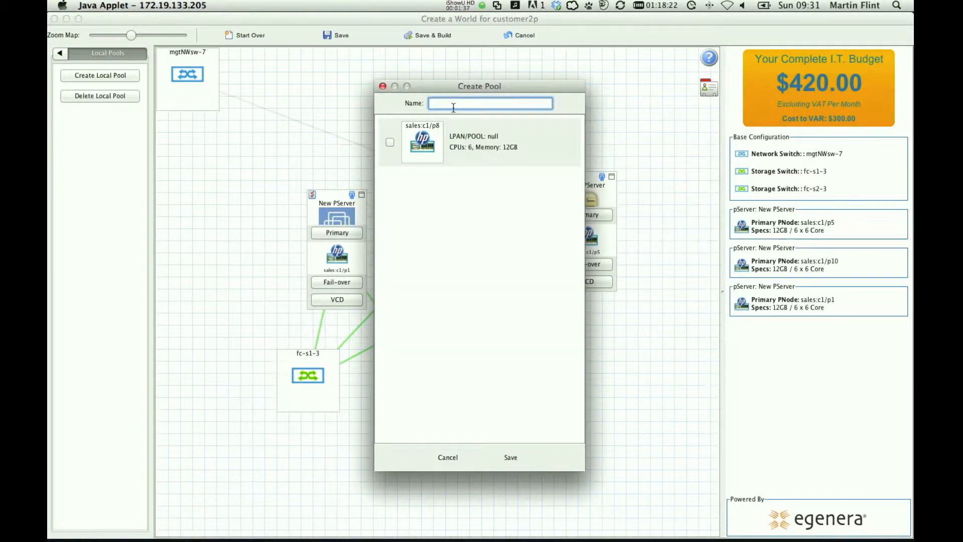
left_click(390, 142)
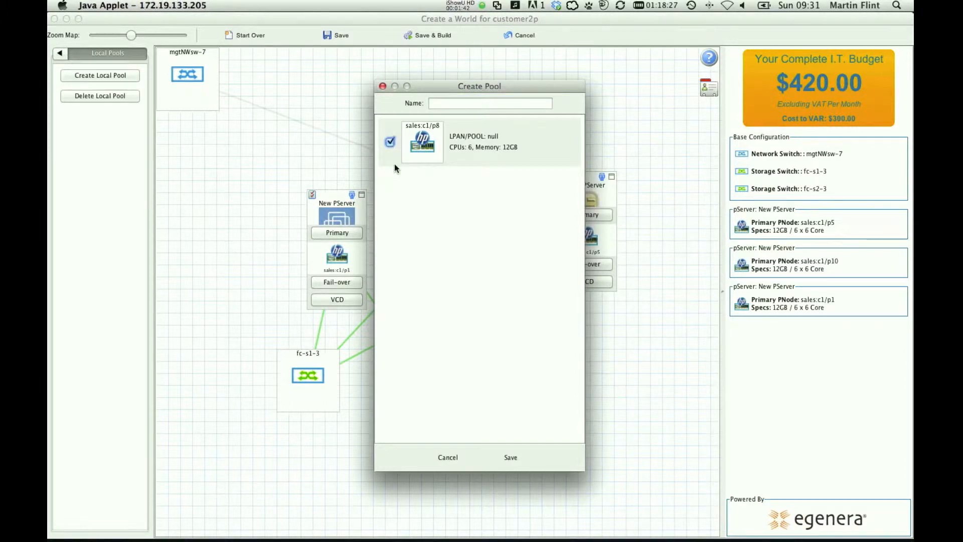
left_click(511, 456)
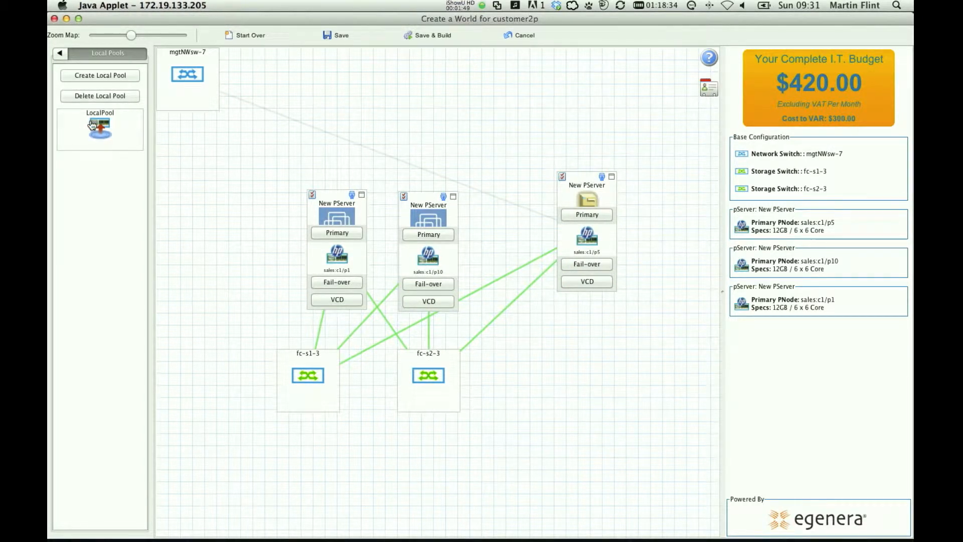
Assign LocalPool as the fail-over pool of both ESX hosts and the standard pServer.
left_click_drag(92, 125, 328, 255)
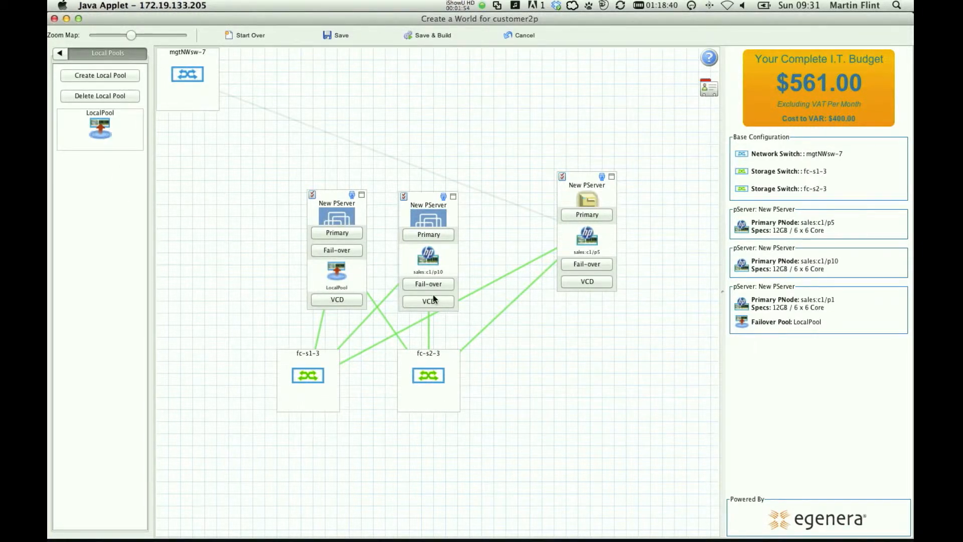
left_click_drag(434, 297, 434, 297)
left_click_drag(100, 129, 346, 208)
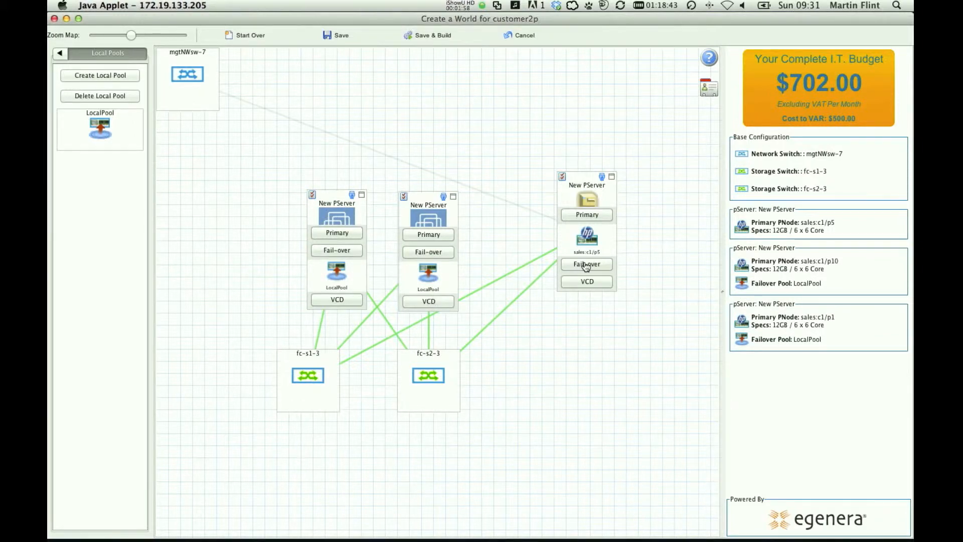
left_click_drag(586, 266, 586, 266)
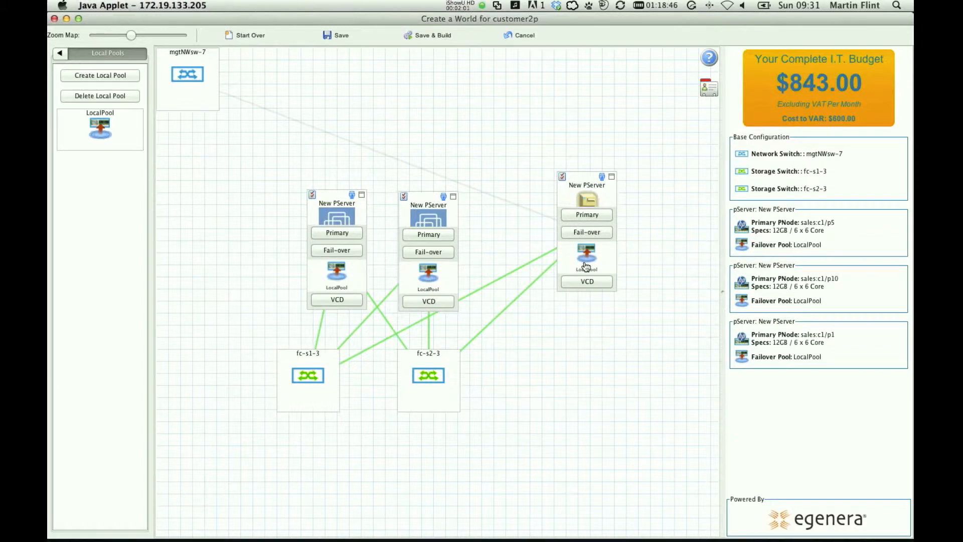
Review the primary and fail-over assignments on the three pServers.
left_click(593, 216)
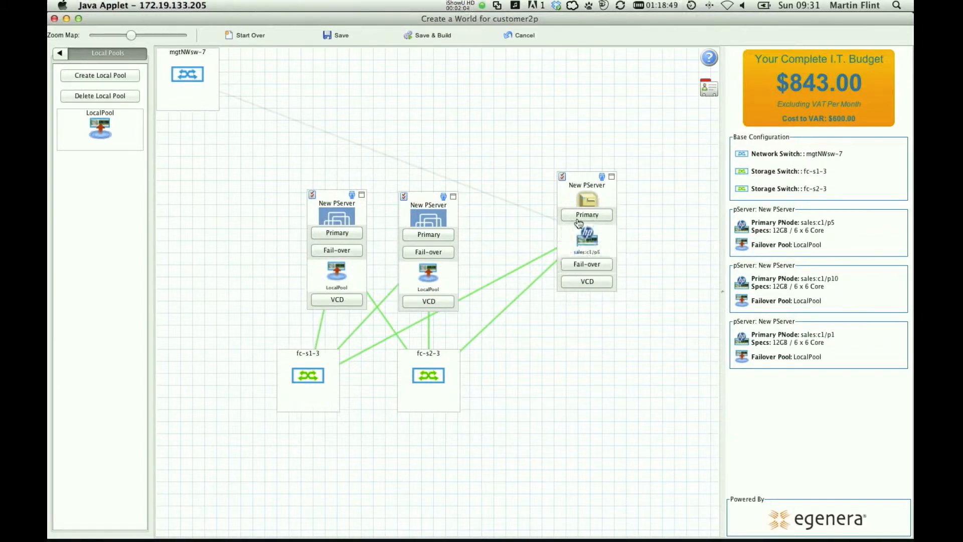
left_click(592, 266)
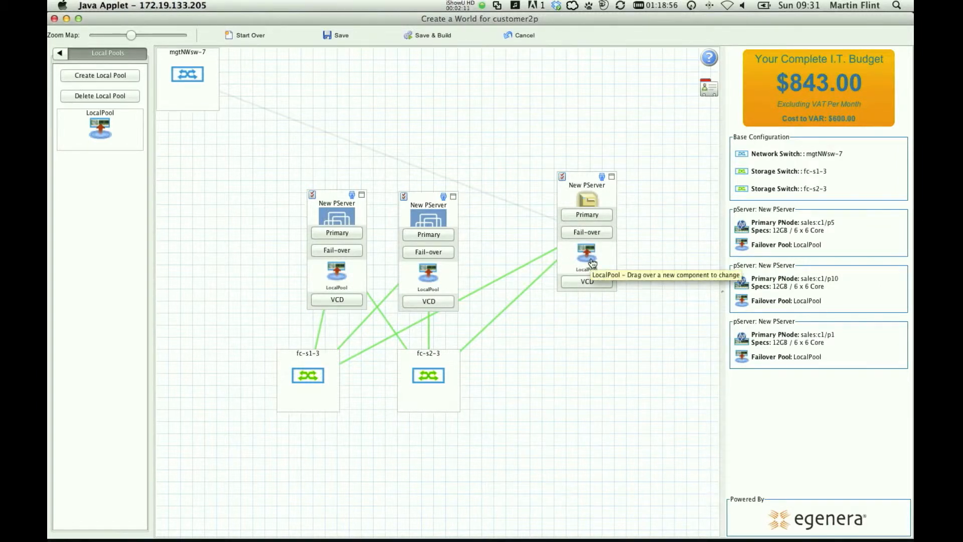
left_click(435, 238)
left_click(354, 232)
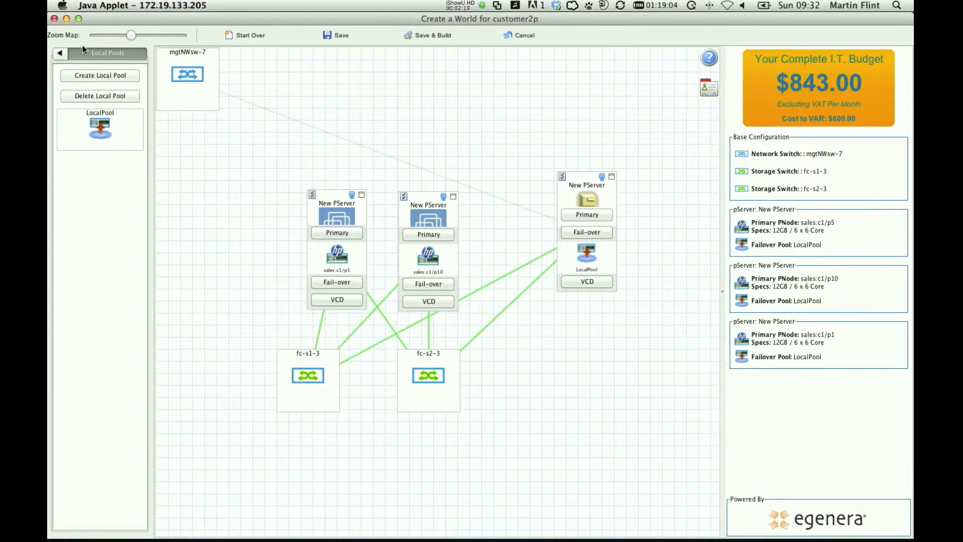
Add the cd_public network switch to the map and position it above the two ESX hosts.
left_click(59, 53)
left_click(59, 53)
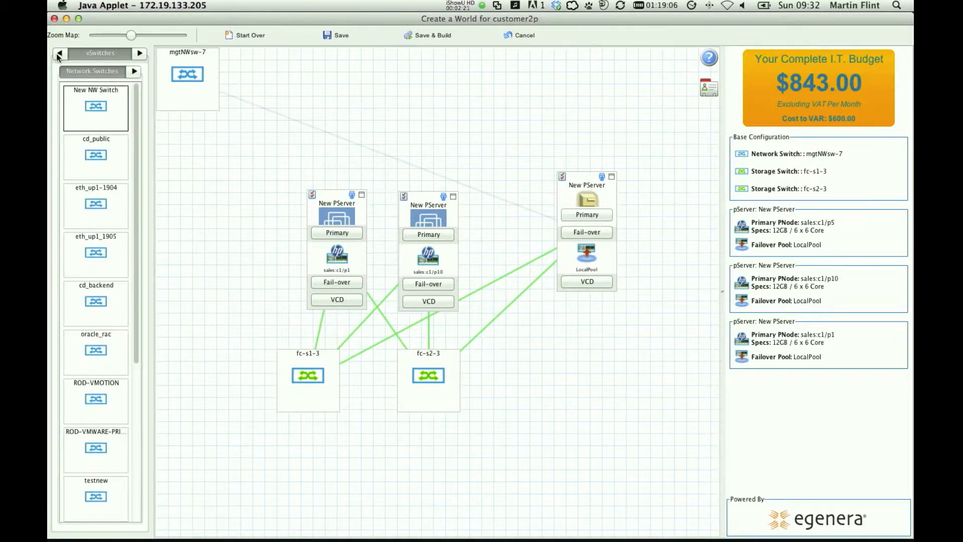
mouse_move(110, 203)
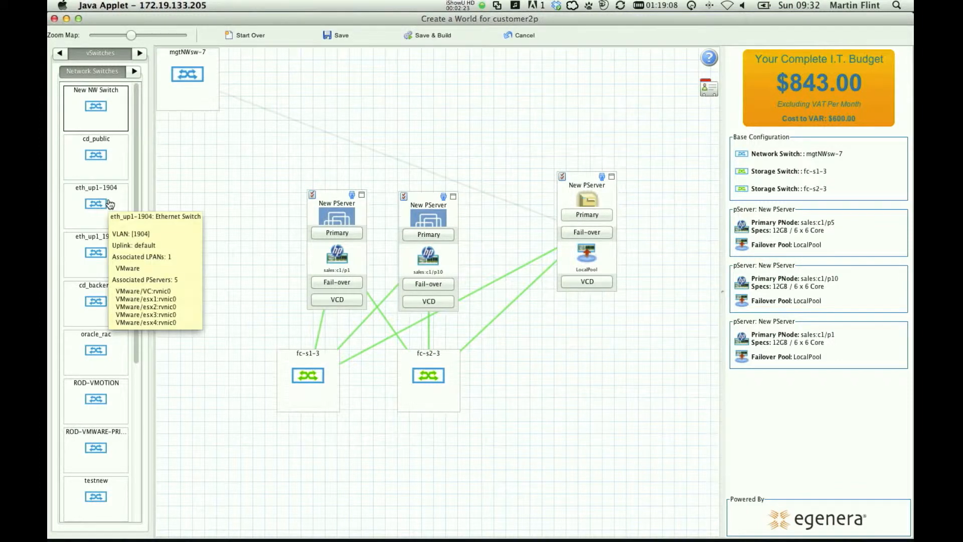
left_click_drag(96, 154, 417, 123)
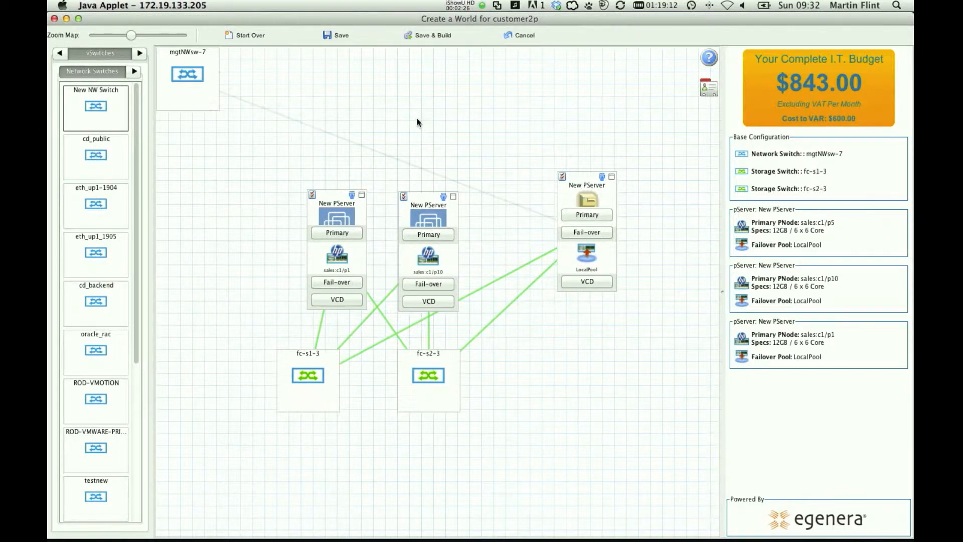
left_click_drag(422, 119, 460, 130)
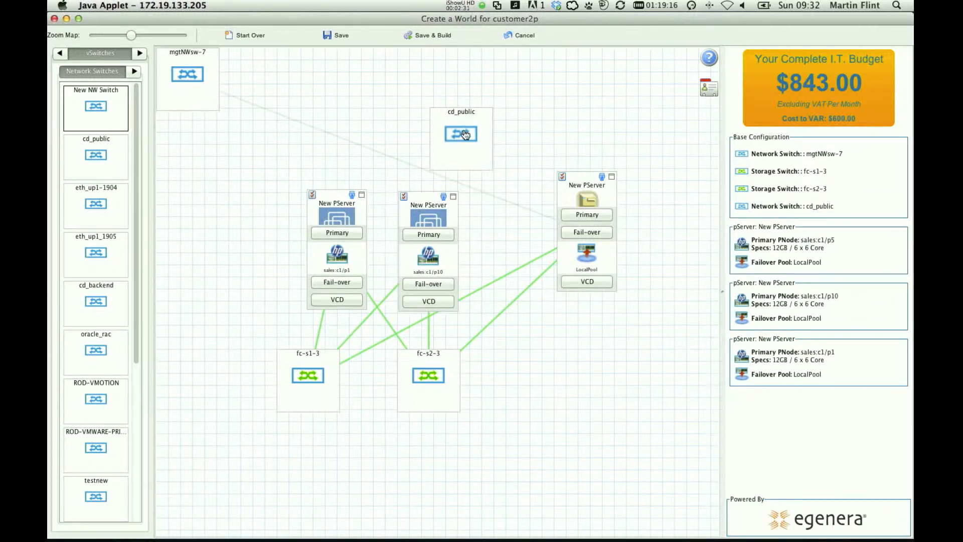
mouse_move(466, 134)
left_click_drag(443, 90, 443, 89)
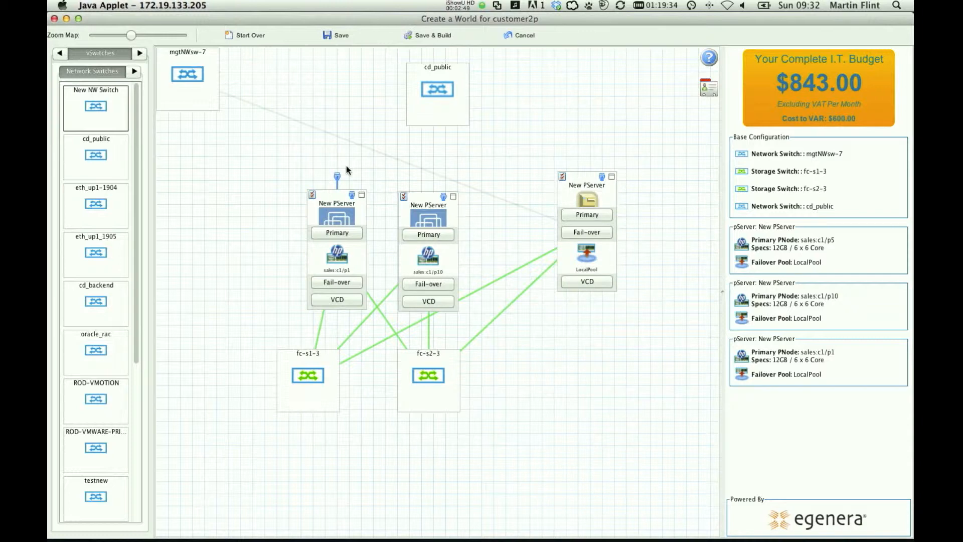
Connect a network interface of each ESX host to the cd_public switch.
left_click(429, 112)
mouse_move(429, 177)
left_click(422, 222)
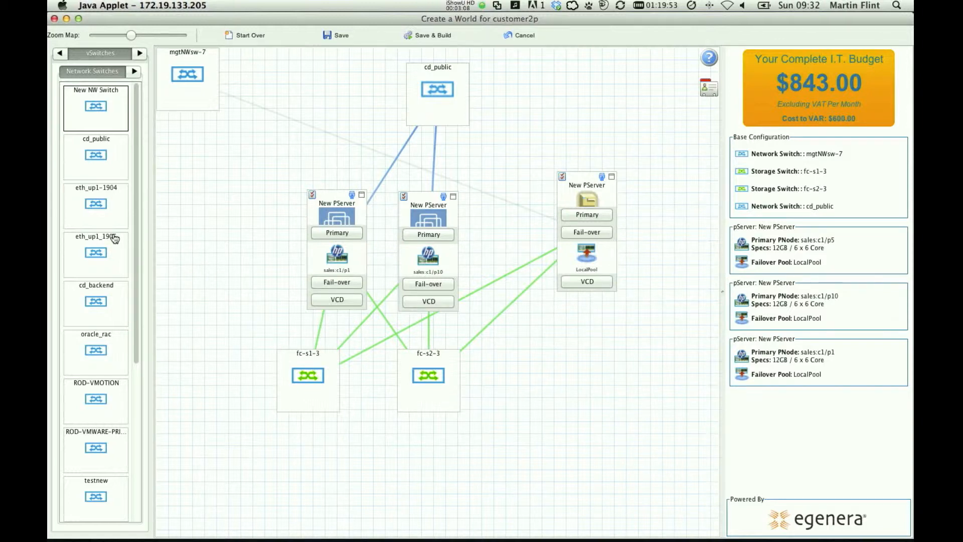
Add the eth_up1-1904 network switch above the standard pServer and connect all three pServers to it.
mouse_move(99, 196)
left_click_drag(100, 195, 575, 128)
left_click_drag(602, 178, 567, 134)
left_click_drag(444, 196, 544, 130)
mouse_move(353, 195)
left_mouse_down()
mouse_move(338, 178)
mouse_move(550, 119)
left_mouse_up()
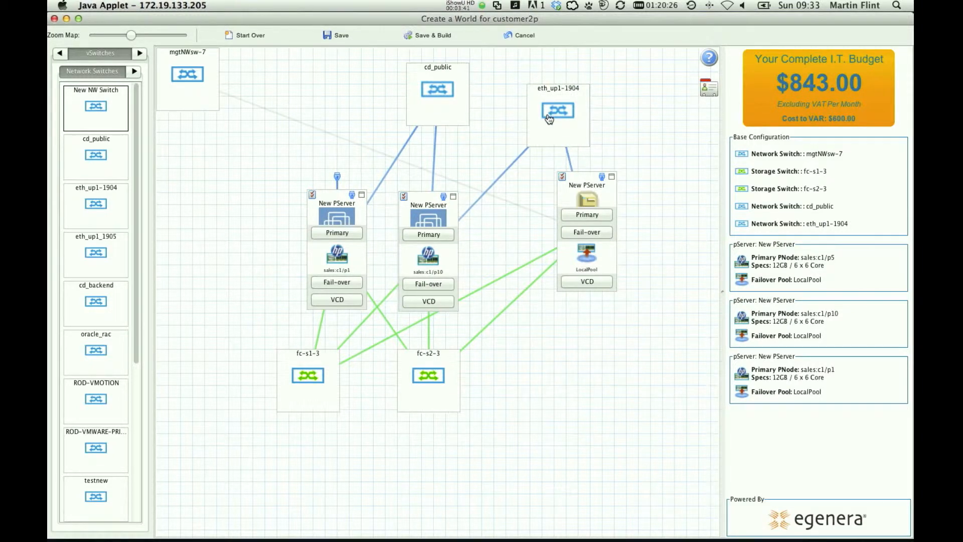
left_click_drag(549, 119, 549, 118)
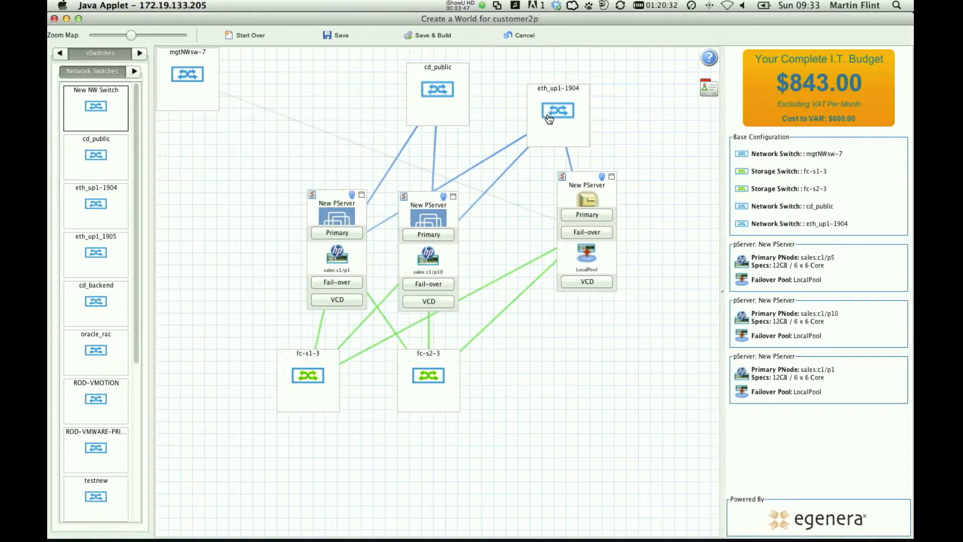
Name the ESX host on sales:c1/p1 esx1 and select boot WWN 50:06:01:6a:3c:a0:12:b1 for it.
left_click(313, 194)
triple_click(362, 106)
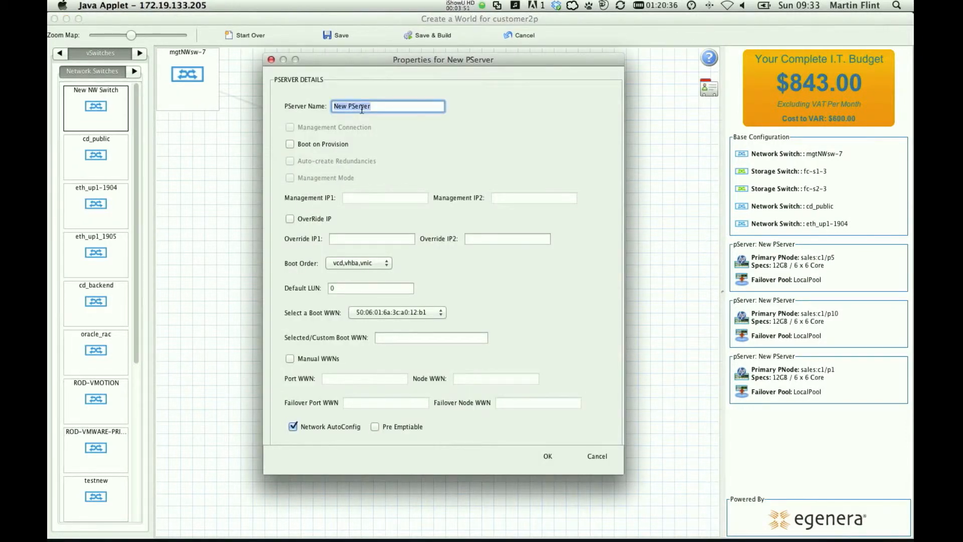
type("esx1")
left_click(400, 312)
left_click(400, 312)
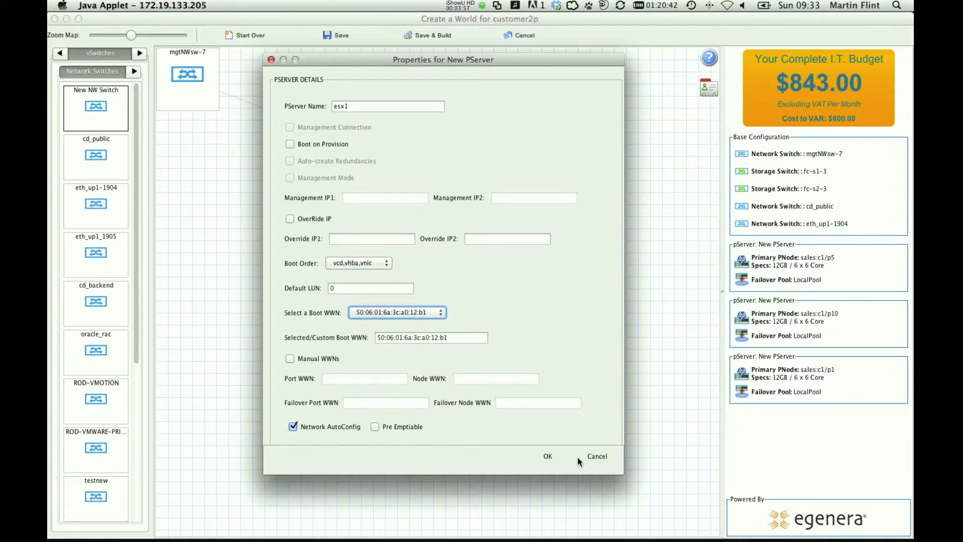
left_click(577, 457)
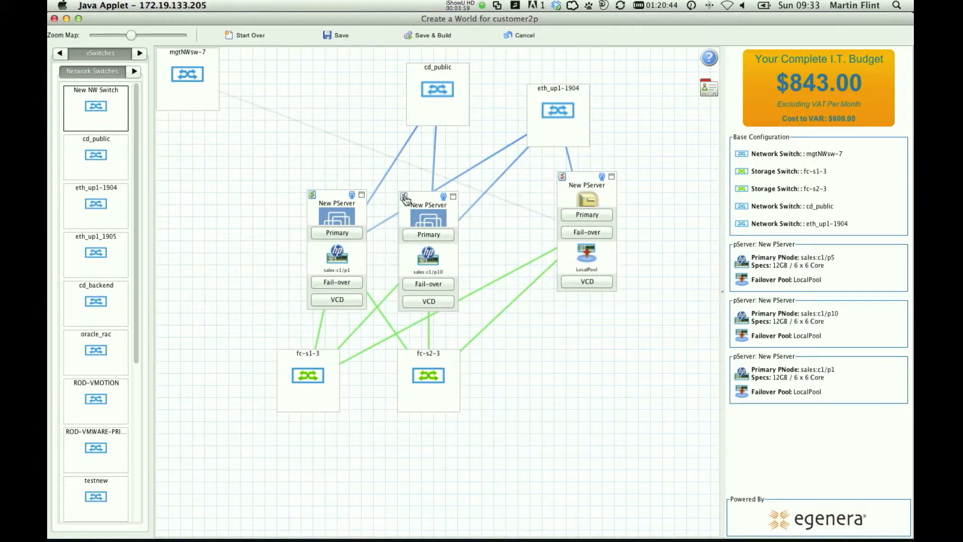
Name the ESX host on sales:c1/p10 esx2 and select boot WWN 50:06:01:6a:3c:a0:12:b1 for it.
left_click(404, 197)
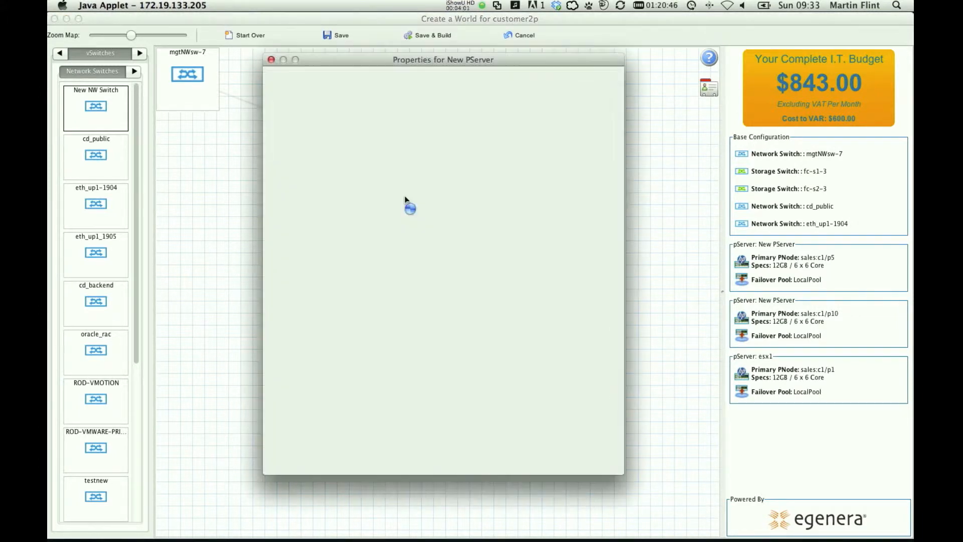
type("esx2")
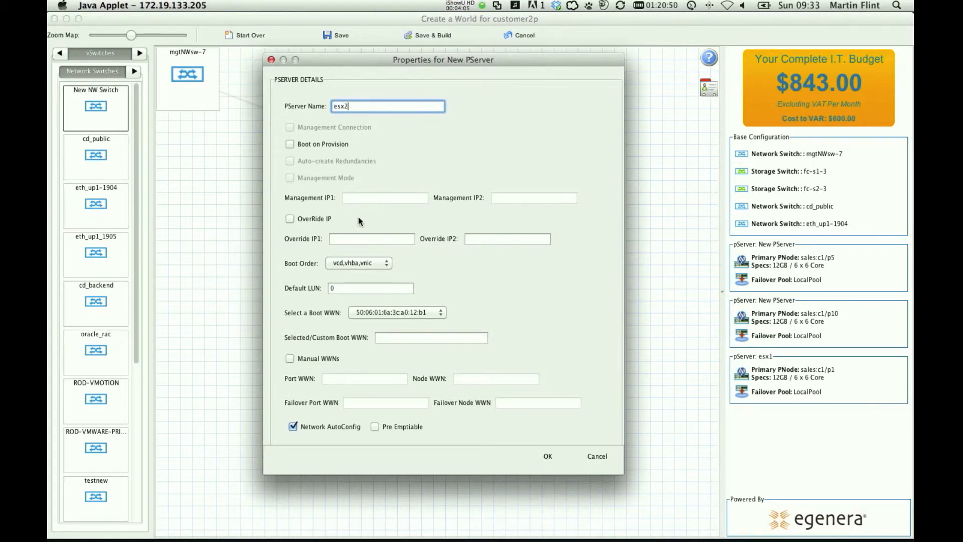
left_click(392, 312)
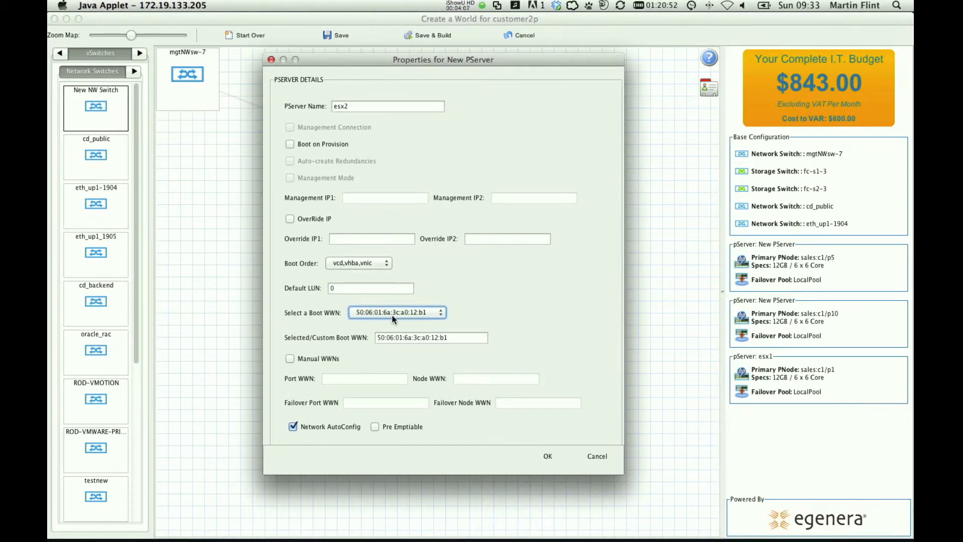
left_click(548, 457)
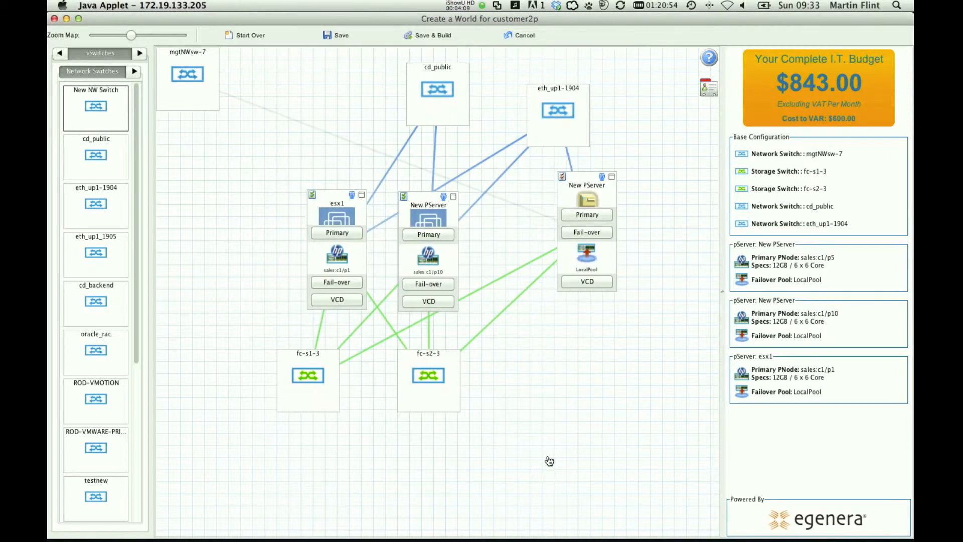
Name the standard pServer vcenter, enable Auto-create Redundancies and select boot WWN 50:06:01:6a:3c:a0:12:b1 for it.
left_click(562, 177)
triple_click(384, 106)
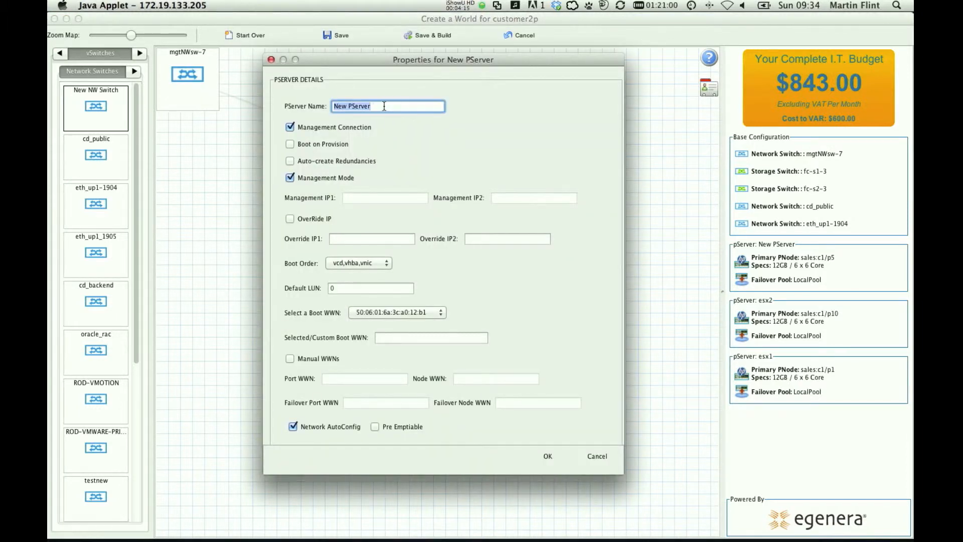
type("vcenter")
left_click(290, 160)
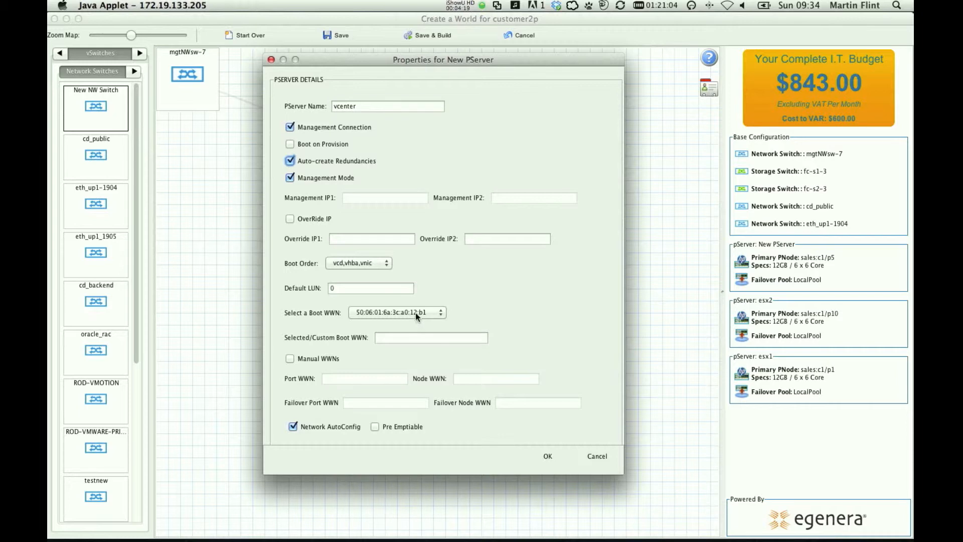
left_click(415, 312)
left_click(413, 321)
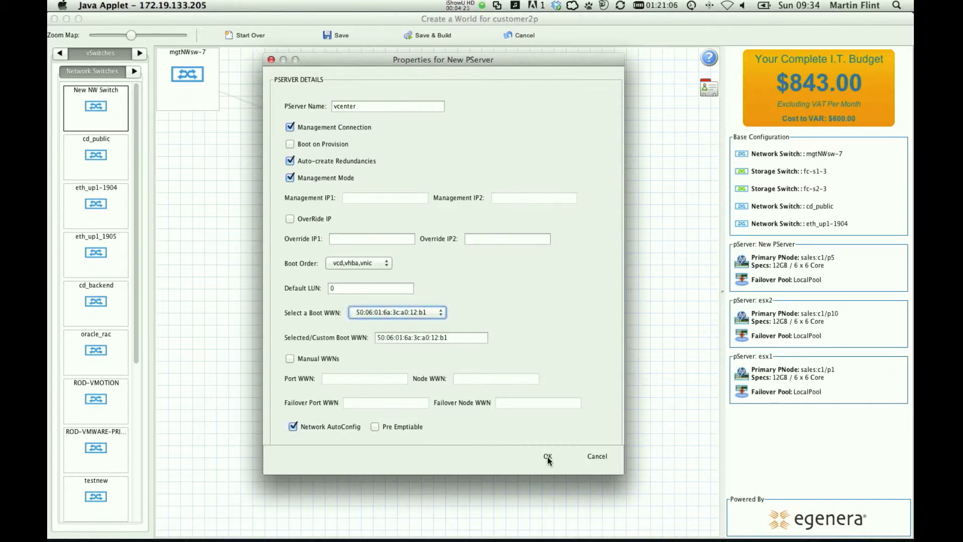
left_click(548, 456)
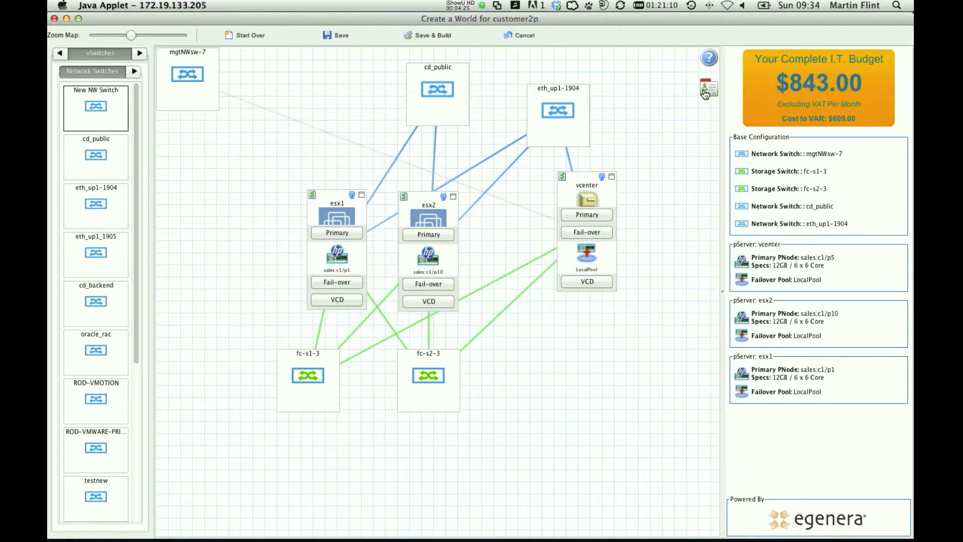
Name the LPAN vmware, use WWN range 50:06:01:65:3c:a0:12:b1 => 50:06:01:65:3c:a0:12:b9 / 9 and save its properties.
left_click(706, 92)
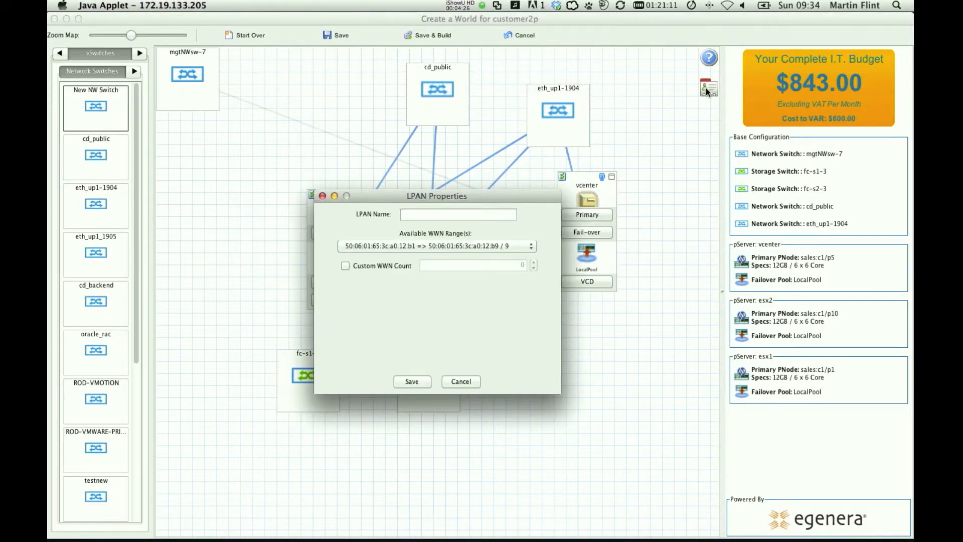
left_click(438, 214)
type("vmw")
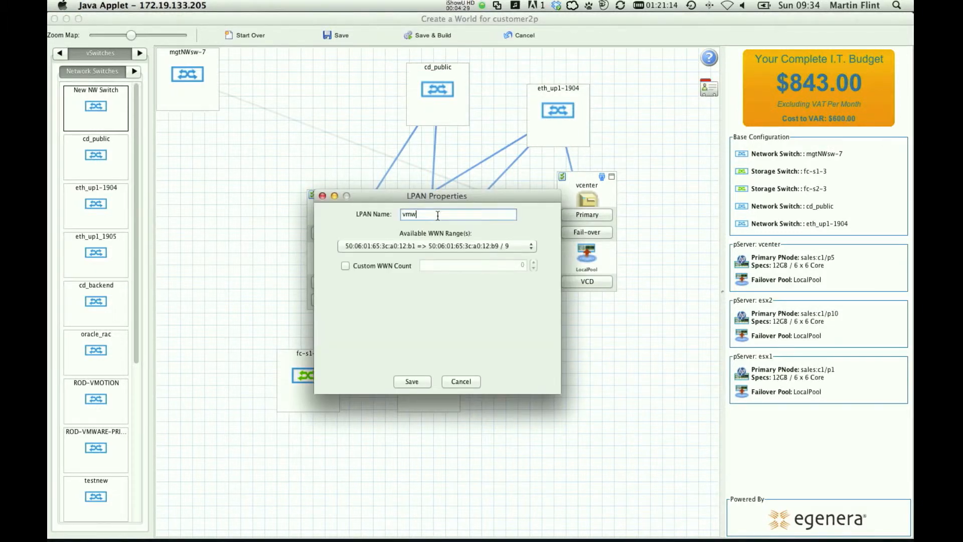
type("are")
left_click(491, 249)
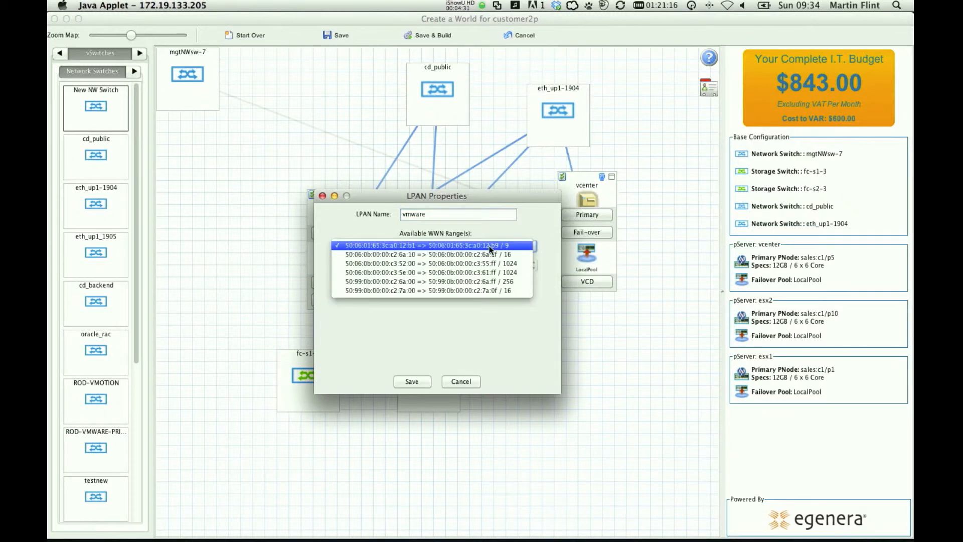
left_click(490, 246)
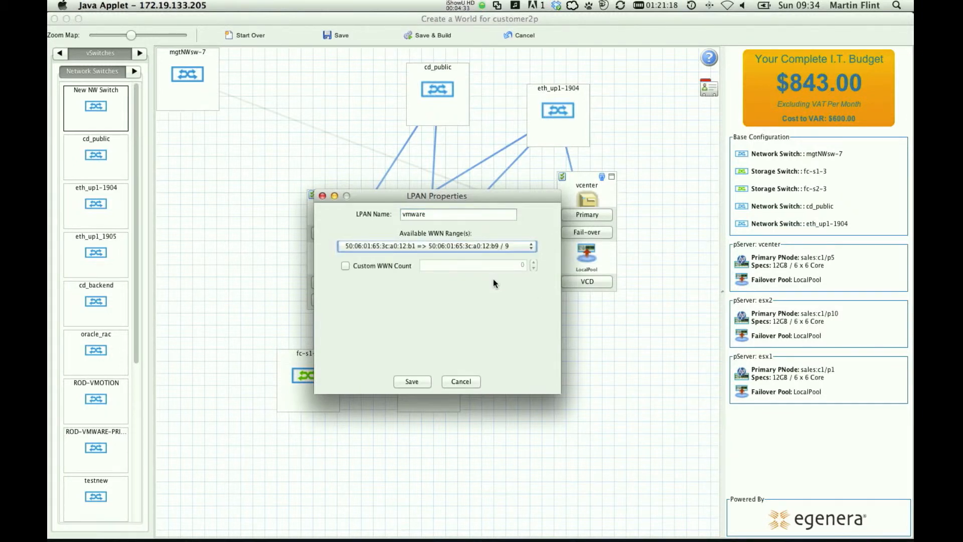
left_click(420, 380)
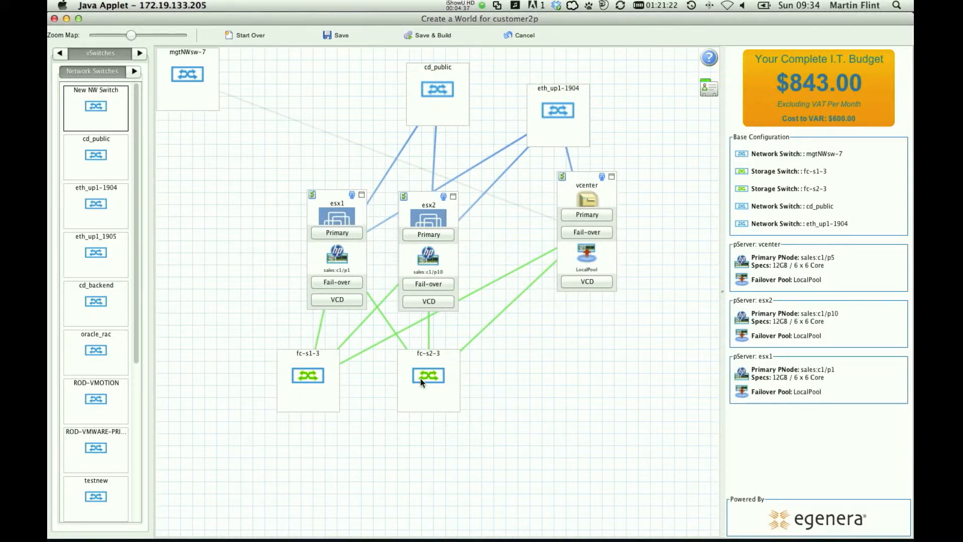
Switch to Chrome, open the PAN Cloud Director CMS at 172.19.133.205/MyWorld/MyWorldDatabase in a new tab and show its Data Centers List.
left_click(430, 34)
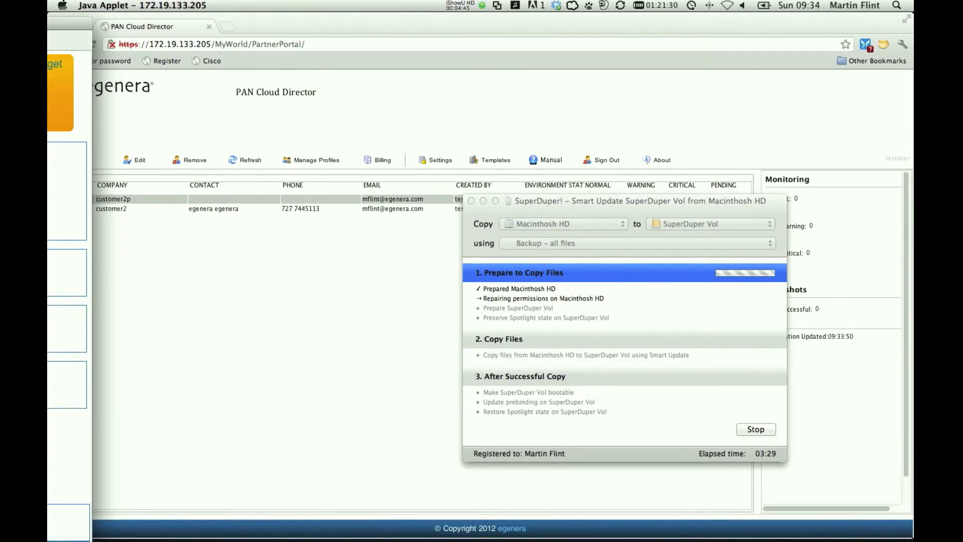
left_click(230, 26)
left_click(230, 25)
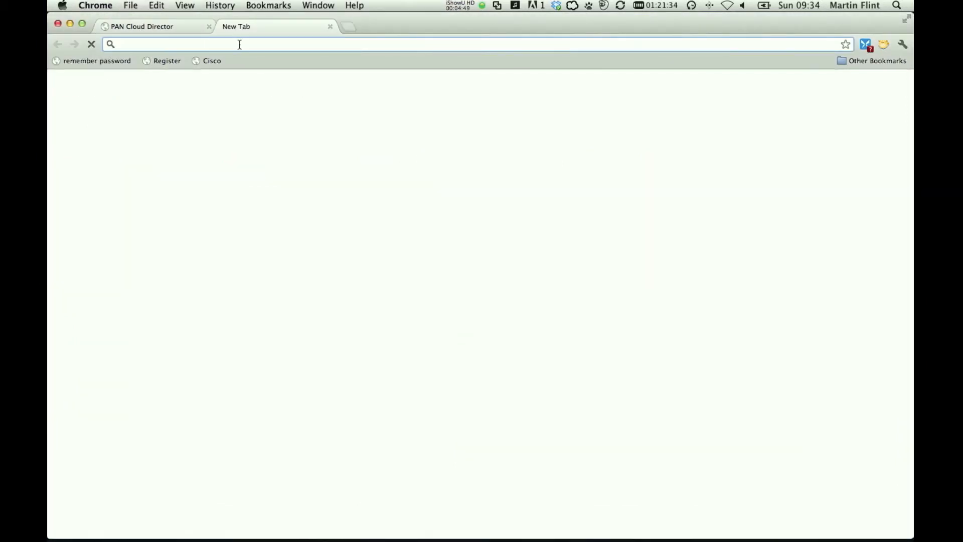
type("172")
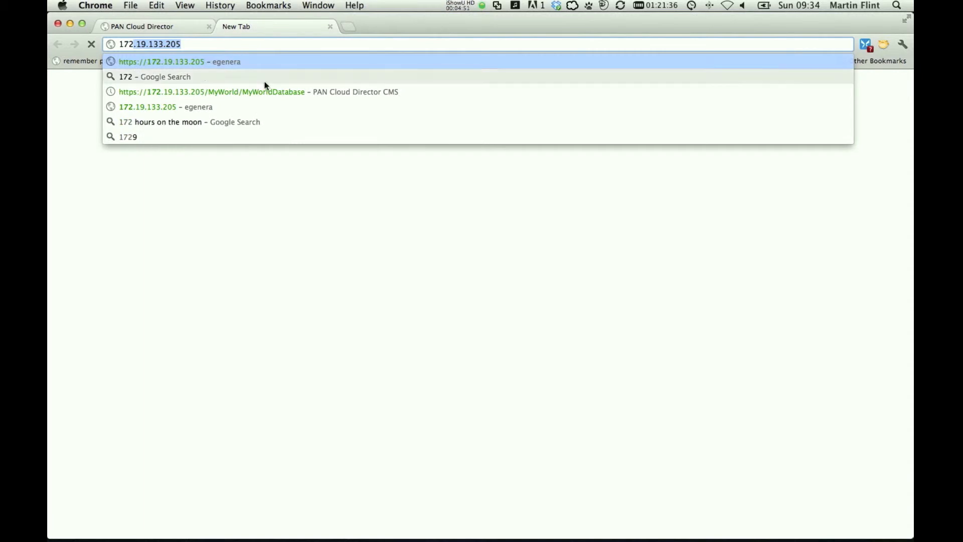
left_click(265, 90)
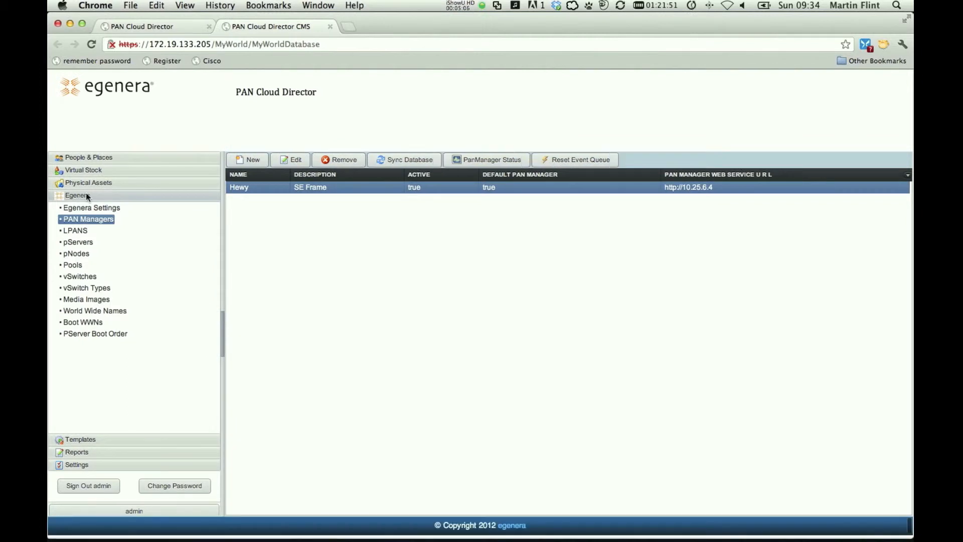
left_click(84, 183)
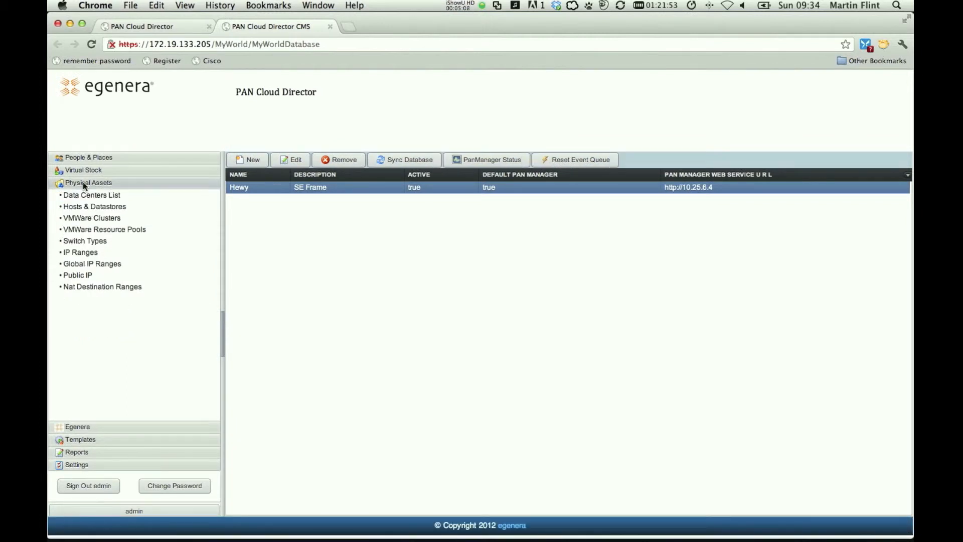
left_click(85, 198)
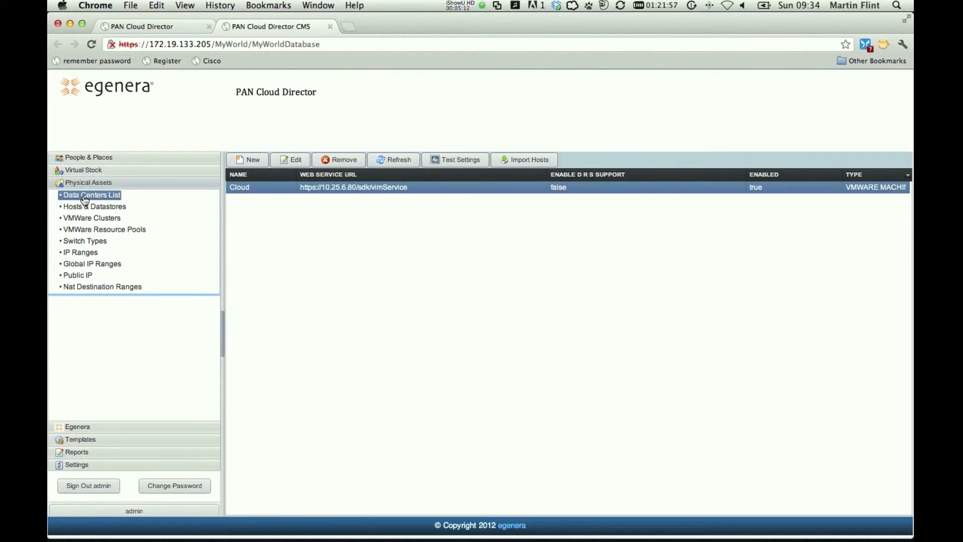
left_click(246, 161)
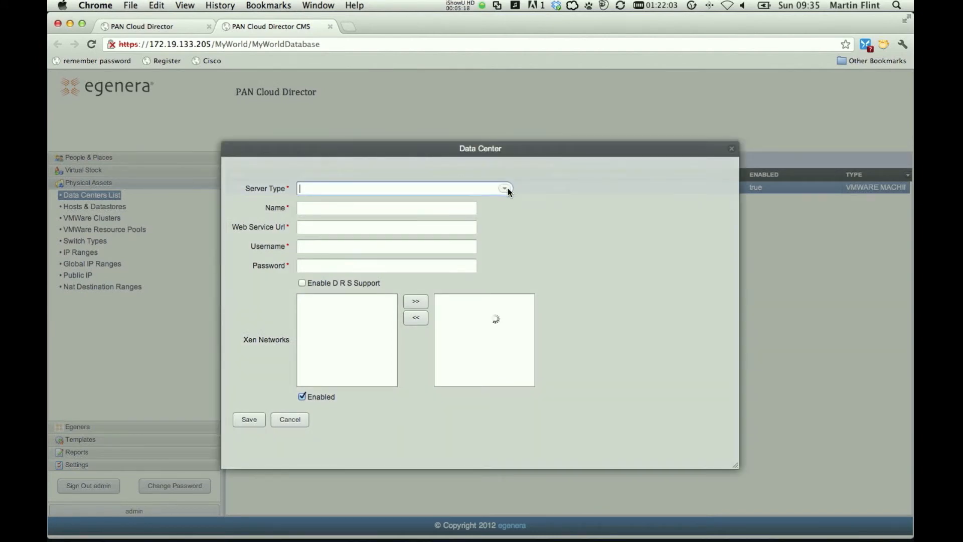
left_click(505, 189)
left_click(481, 203)
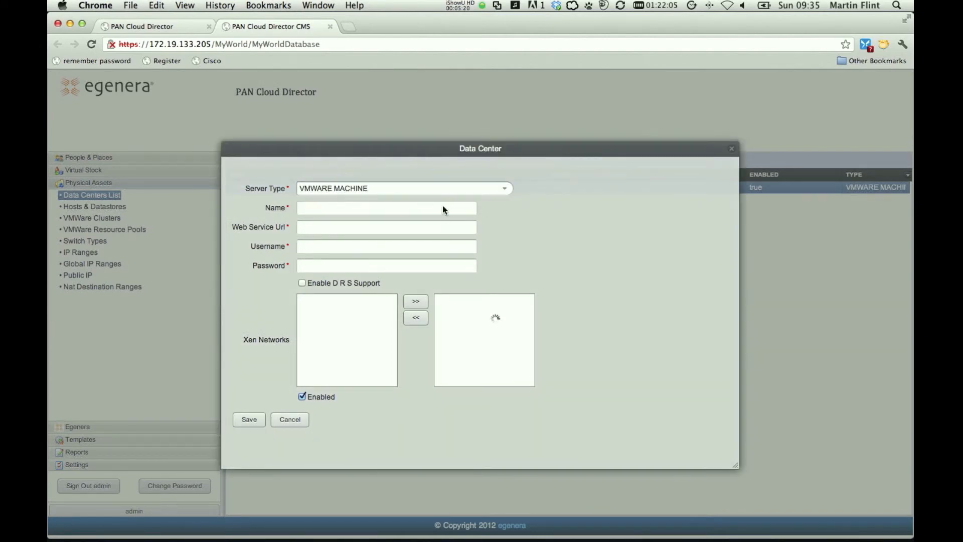
left_click(355, 212)
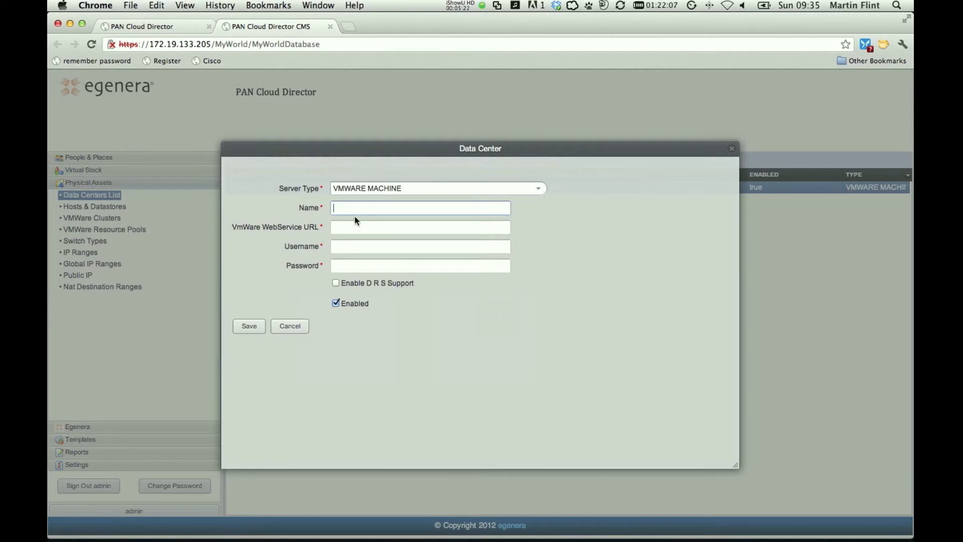
left_click(357, 231)
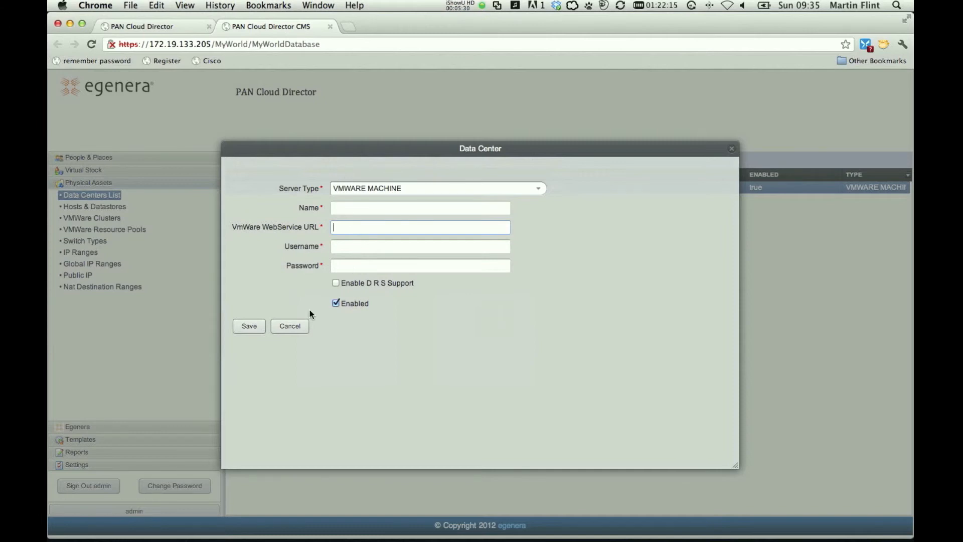
left_click(296, 325)
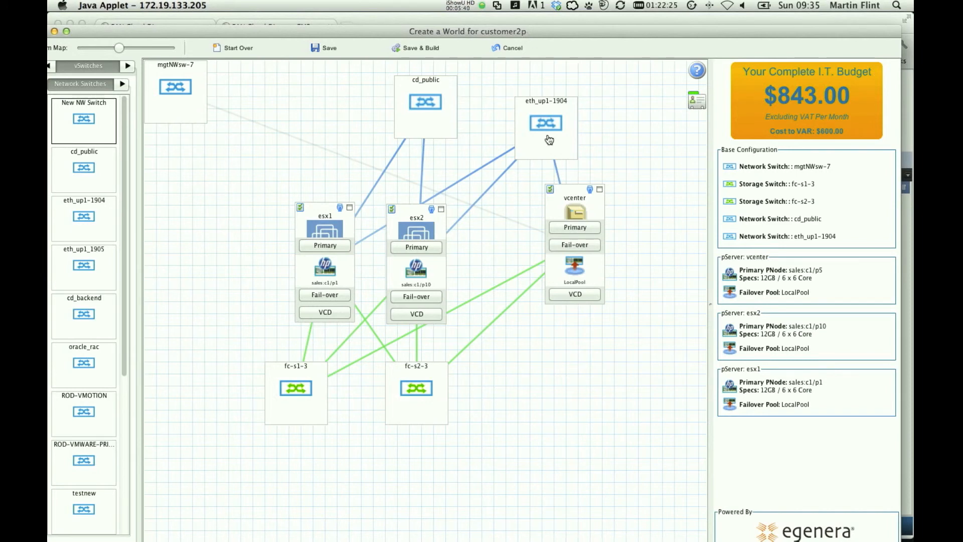
Attach the 2008-R2 and VCENTER-5.0 media images to the vcenter pServer in the customer2p world design.
mouse_move(581, 214)
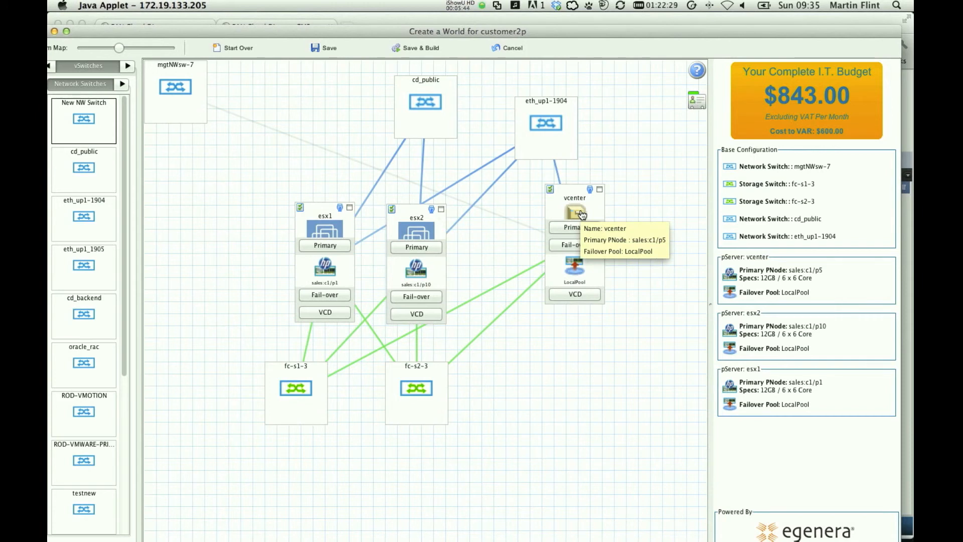
left_click(121, 85)
left_click(126, 67)
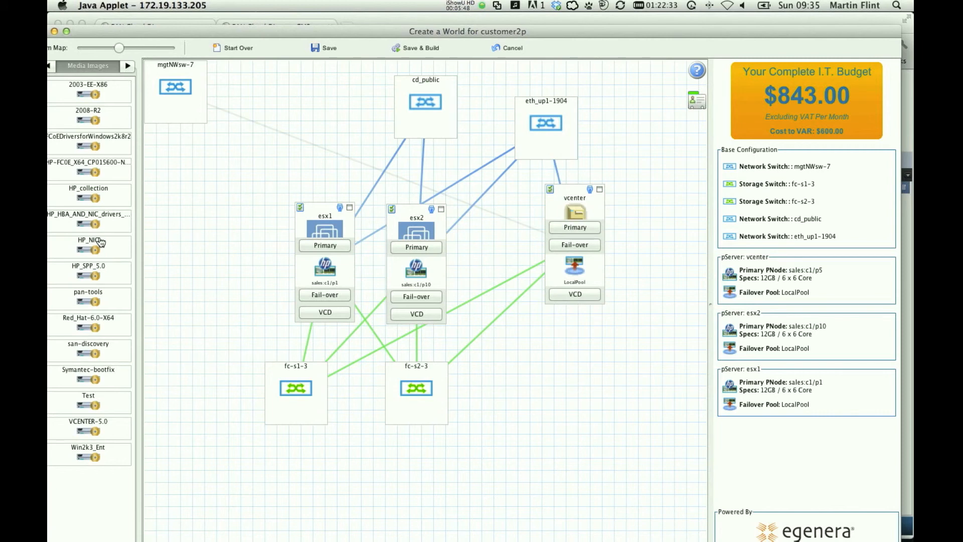
left_click_drag(89, 118, 574, 272)
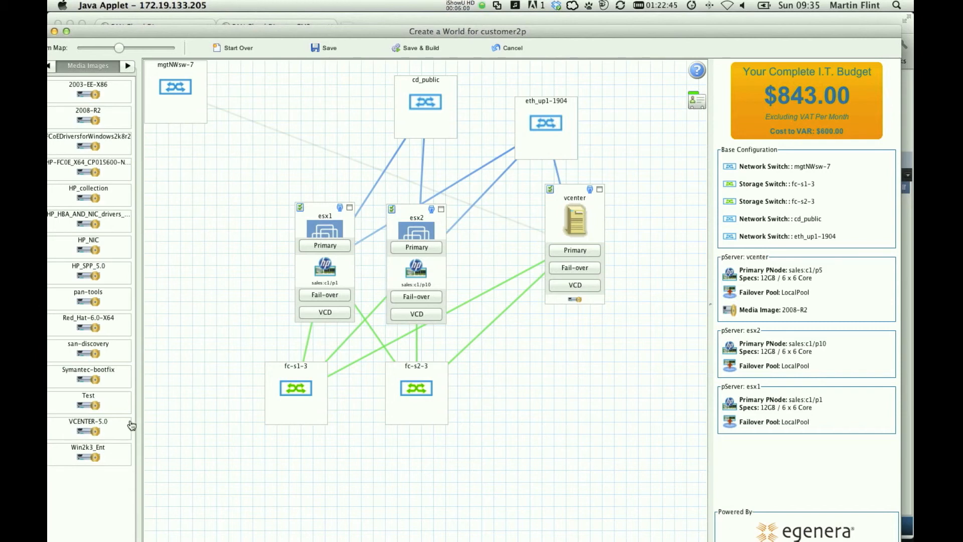
left_click_drag(100, 433, 576, 256)
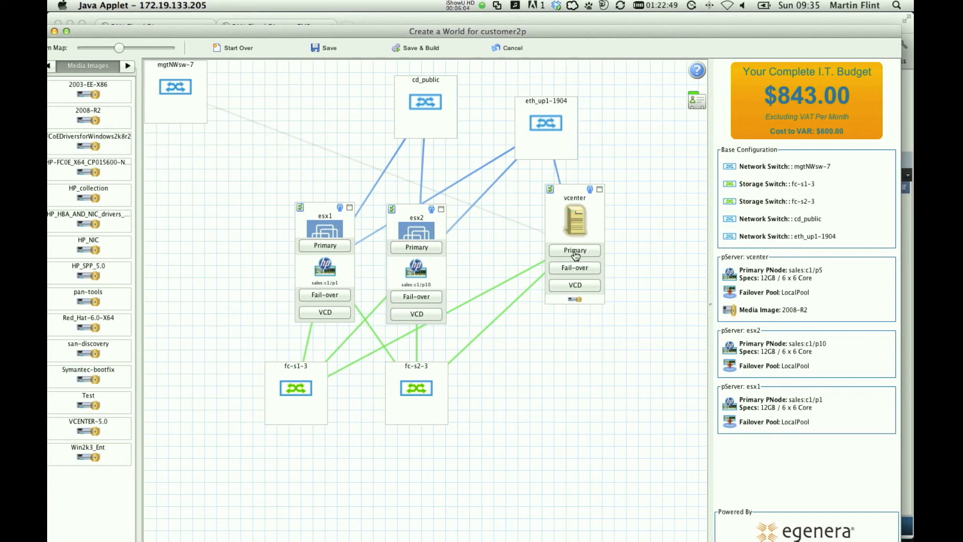